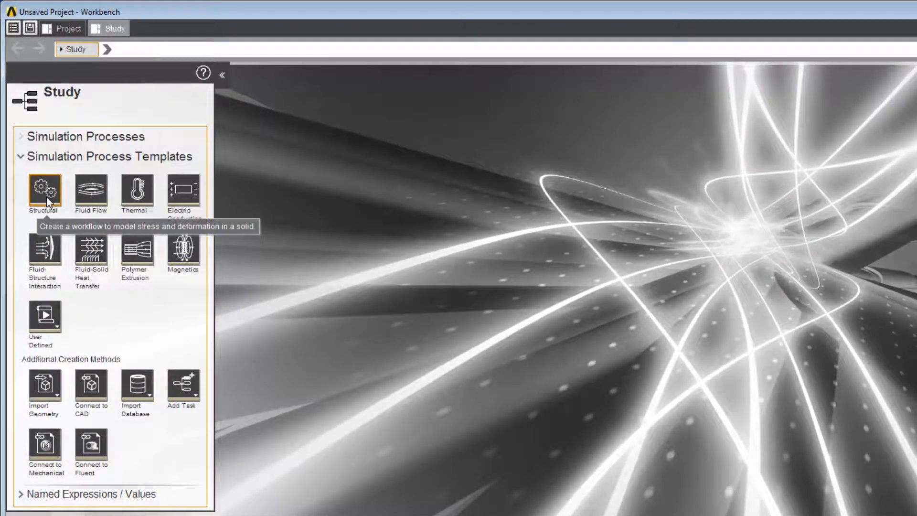
Create a structural simulation process with Thermal as additional physics, importing the geometry file manifold_structural.scdoc
click(47, 200)
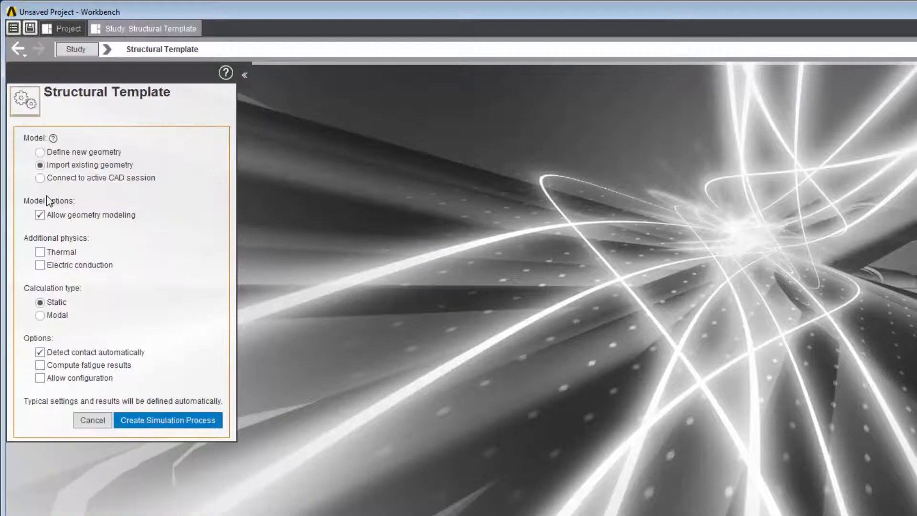
click(40, 252)
click(159, 419)
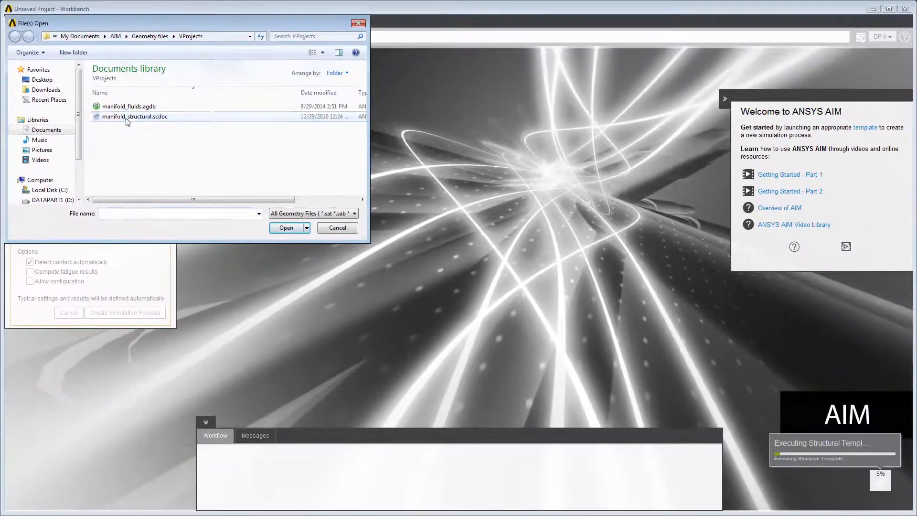
click(182, 155)
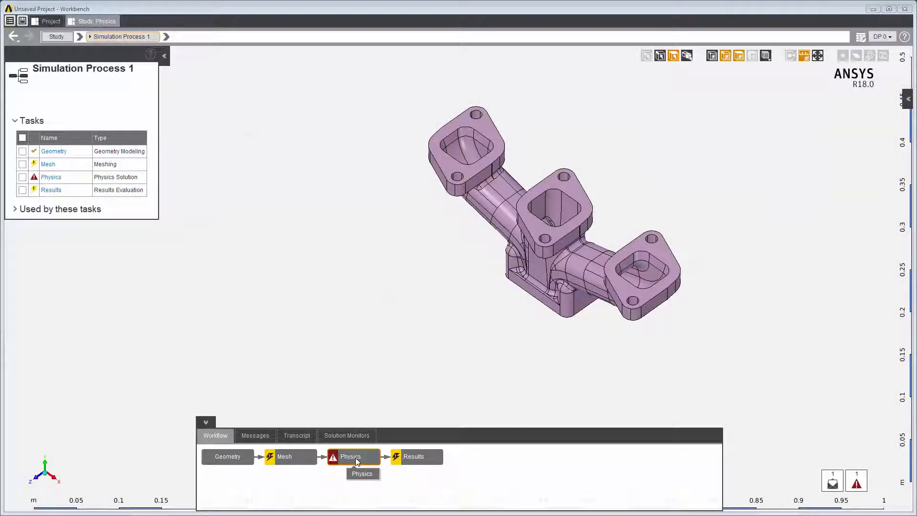
Examine the Physics task's settings, its list of solver options and its help topic
click(355, 457)
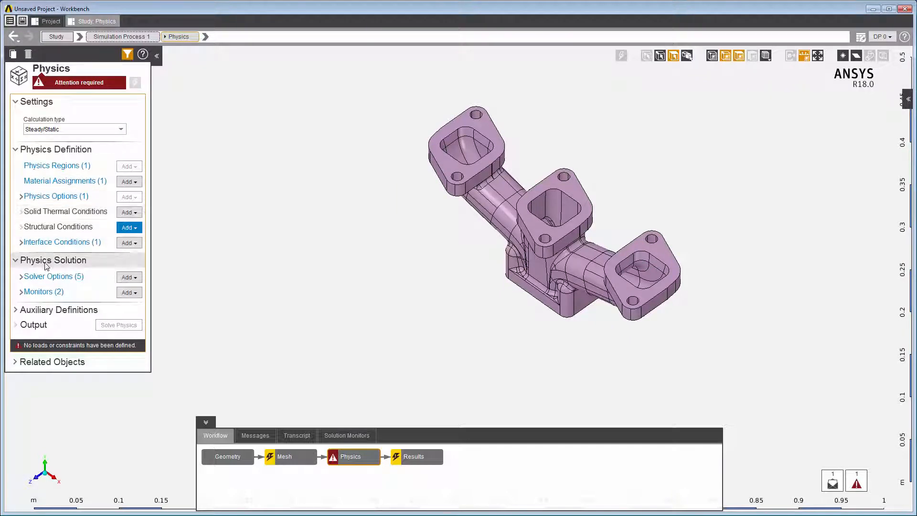
click(21, 276)
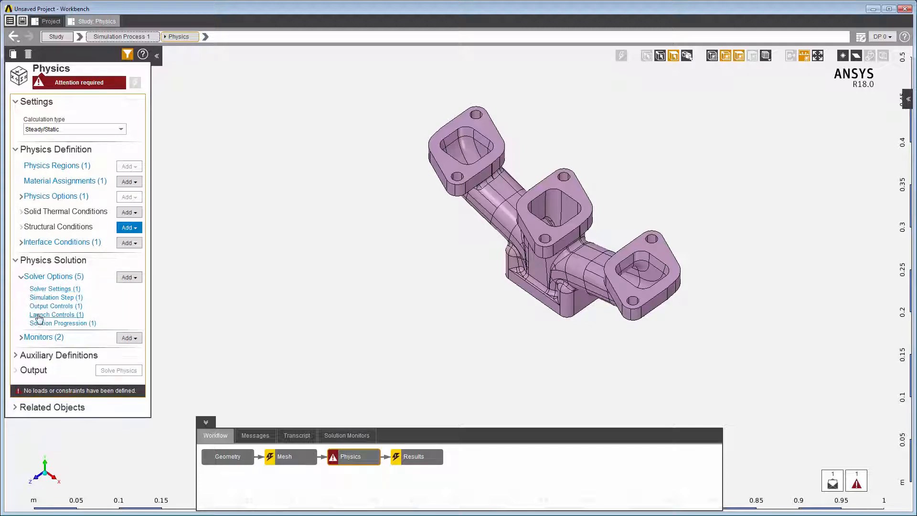
click(21, 277)
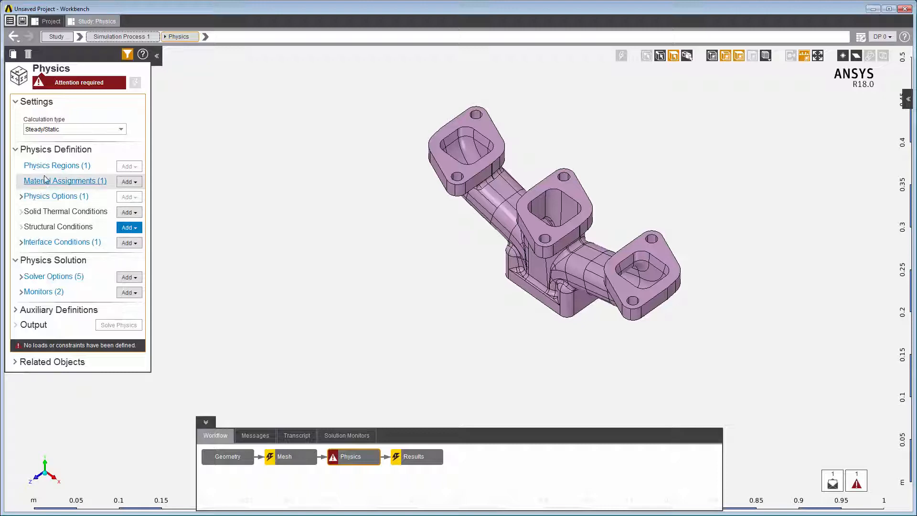
mouse_move(69, 120)
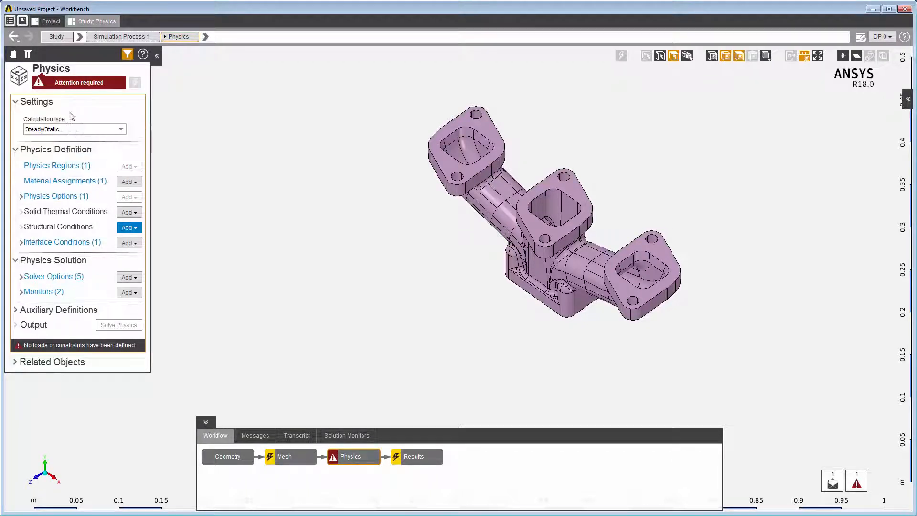
click(142, 54)
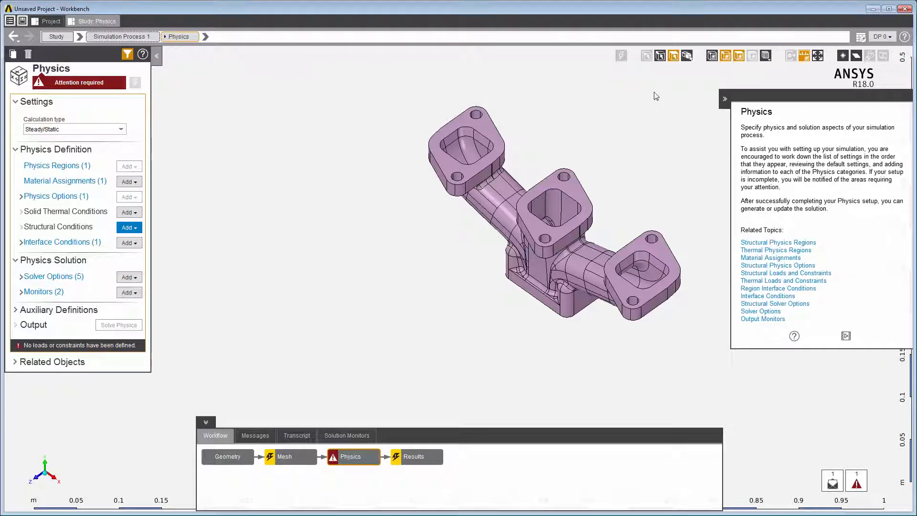
click(725, 99)
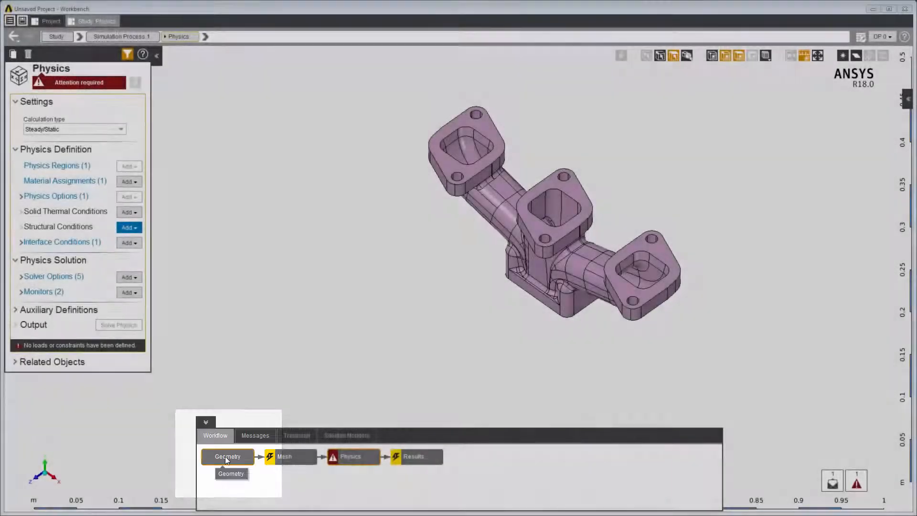
View the manifold geometry in the geometry modeling editor and return to the study
click(225, 456)
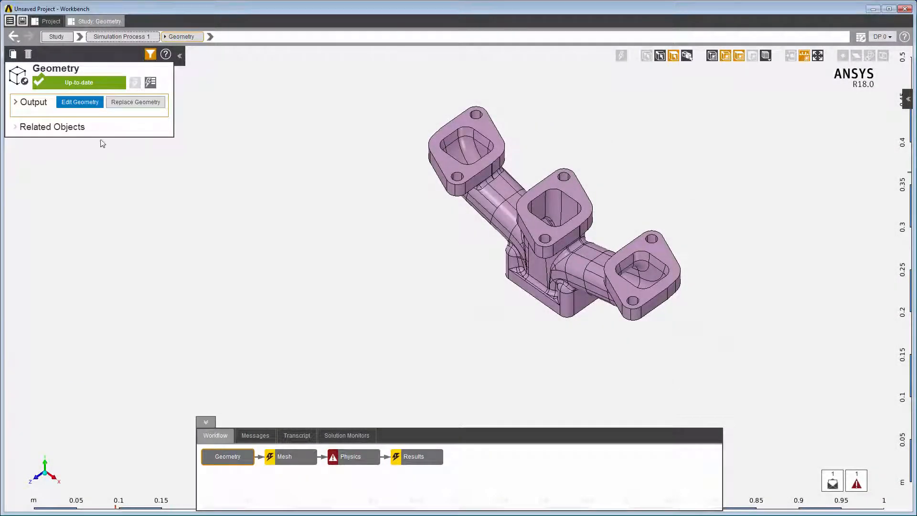
click(79, 103)
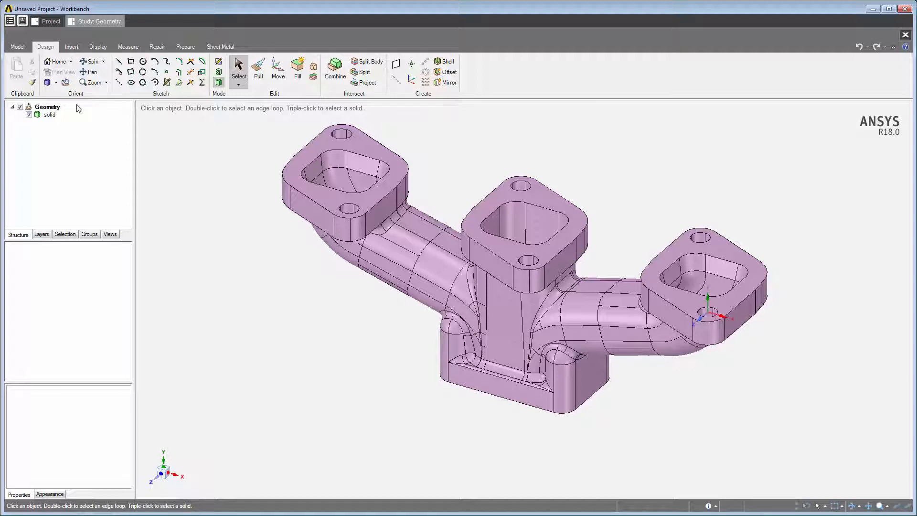
click(903, 35)
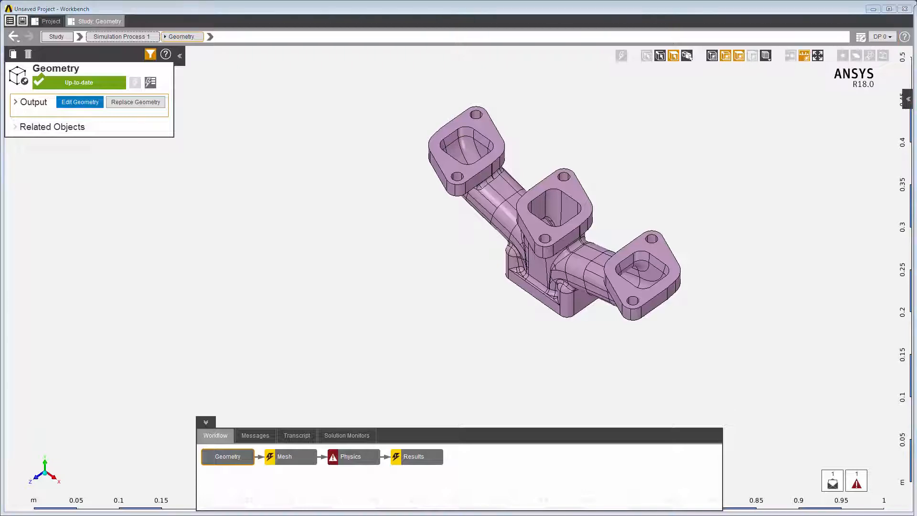
Check the Mesh task's global sizing settings and generate the mesh with the predefined settings
click(297, 456)
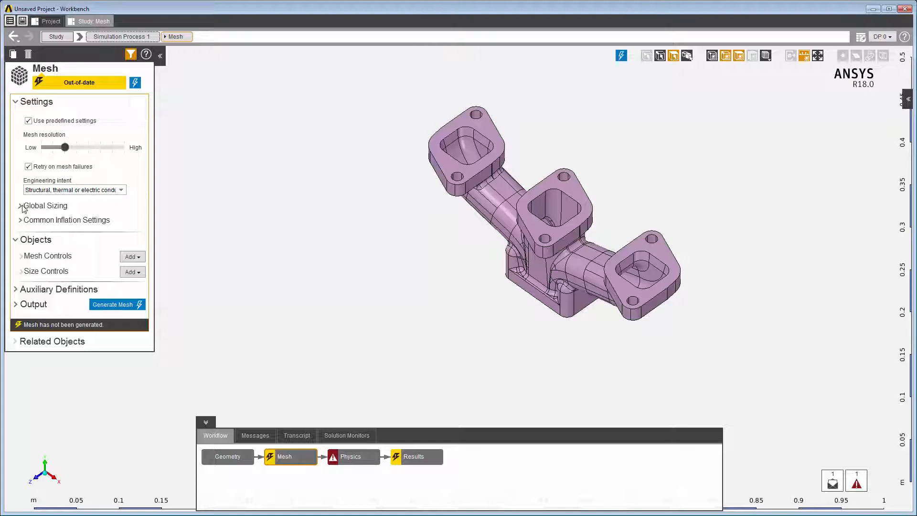
click(21, 206)
click(21, 206)
click(135, 84)
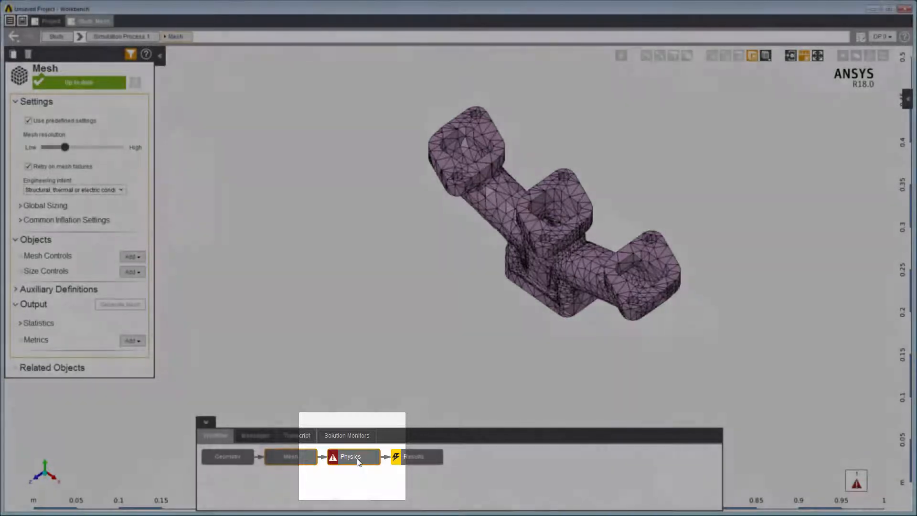
Review the physics region's physics types and location, and read the message on why the Physics task needs attention
click(357, 458)
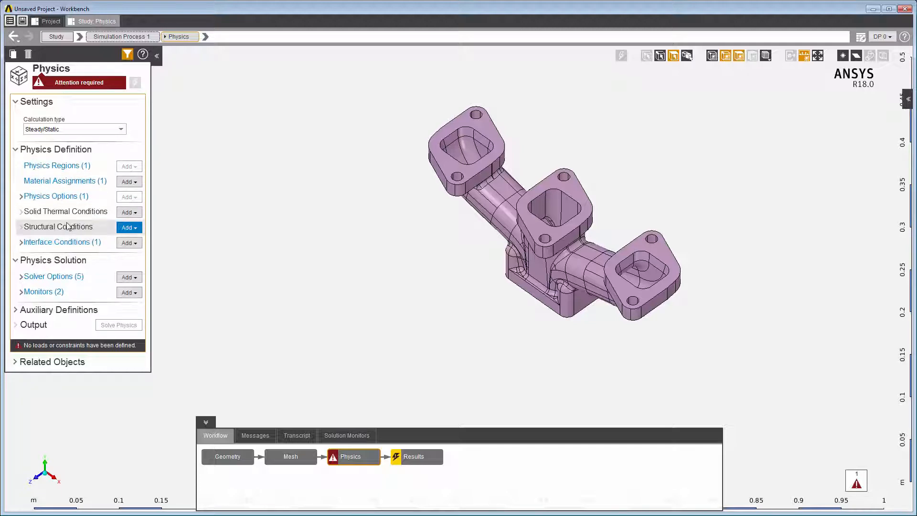
click(66, 166)
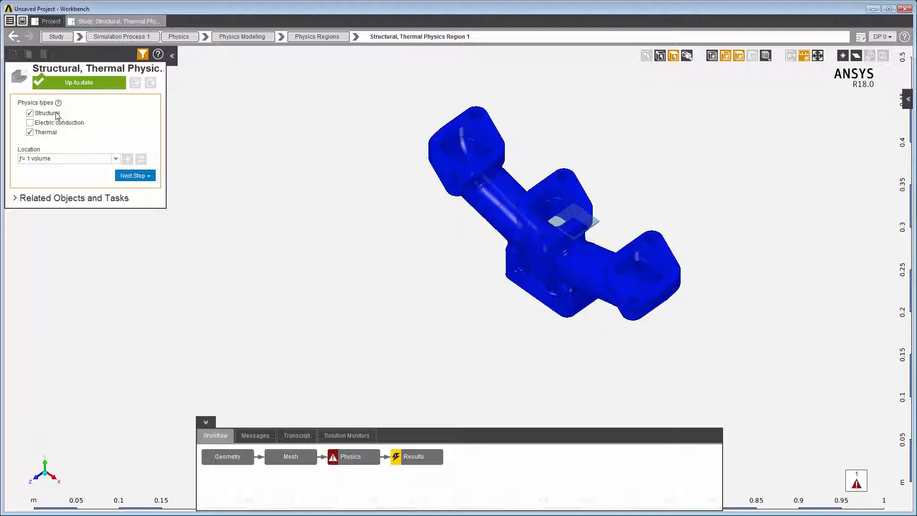
click(57, 159)
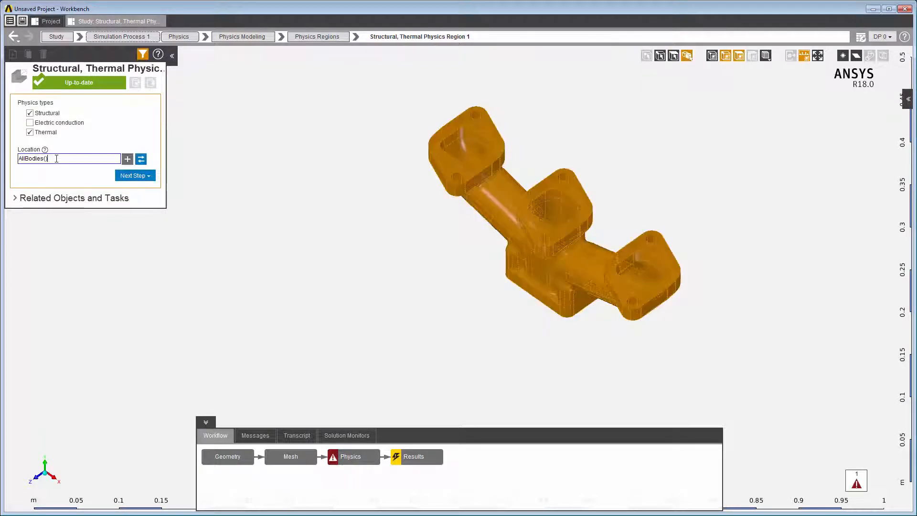
click(92, 147)
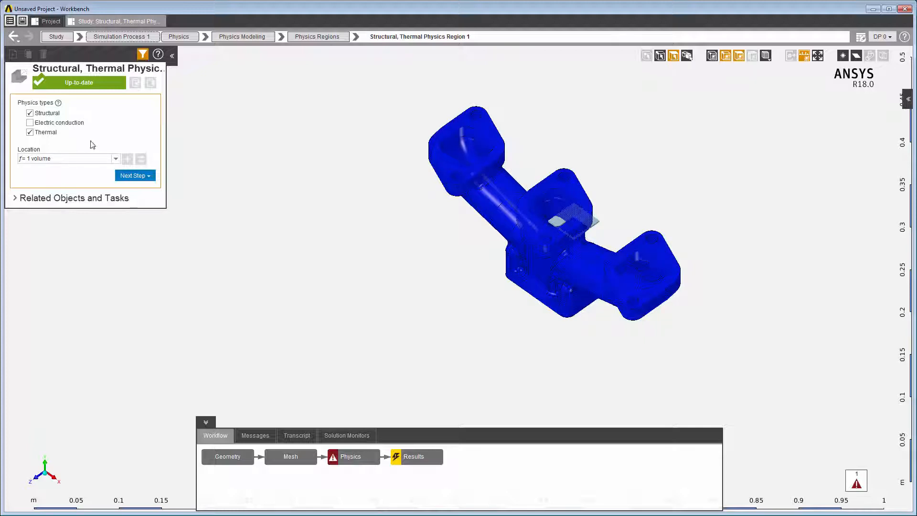
click(14, 36)
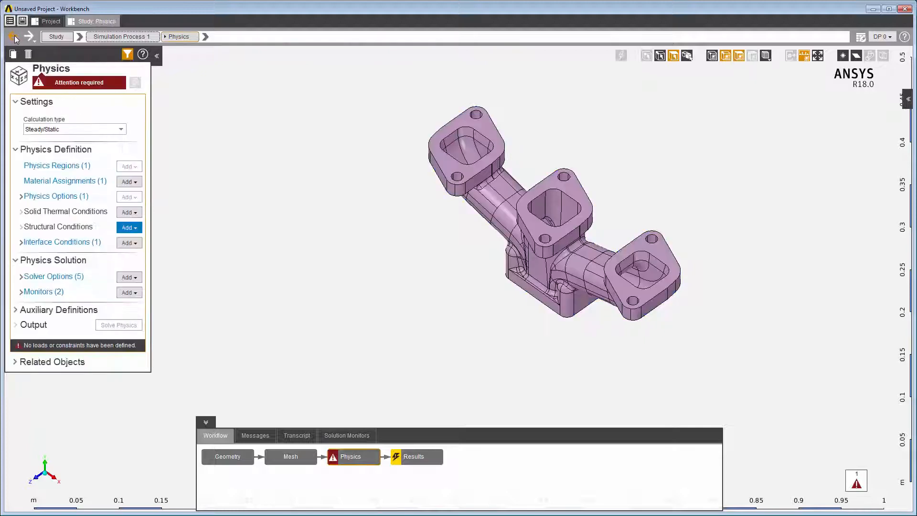
click(71, 85)
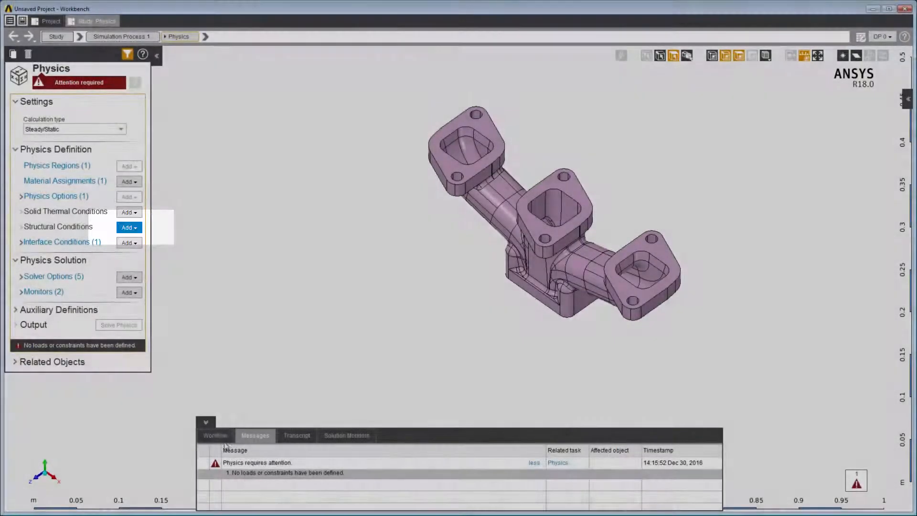
click(216, 437)
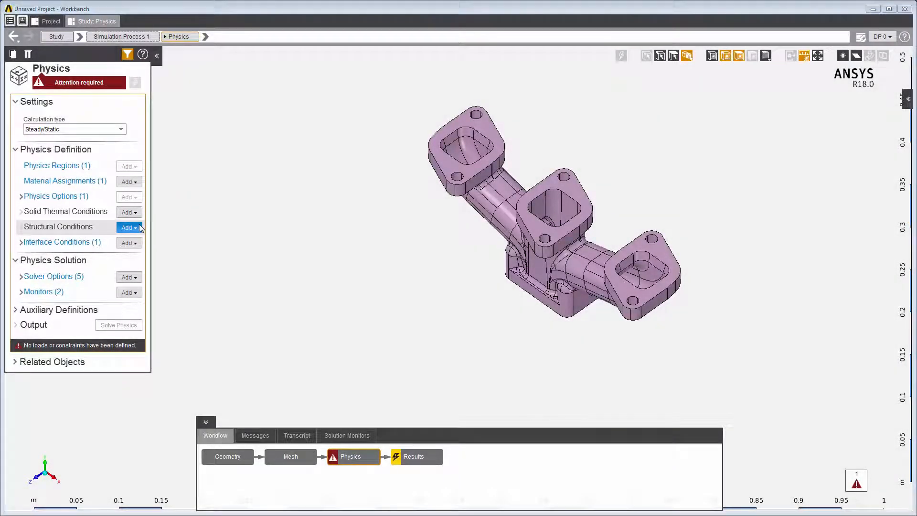
Add a fixed Support structural condition on the top faces of the manifold's three inlet flanges
click(139, 226)
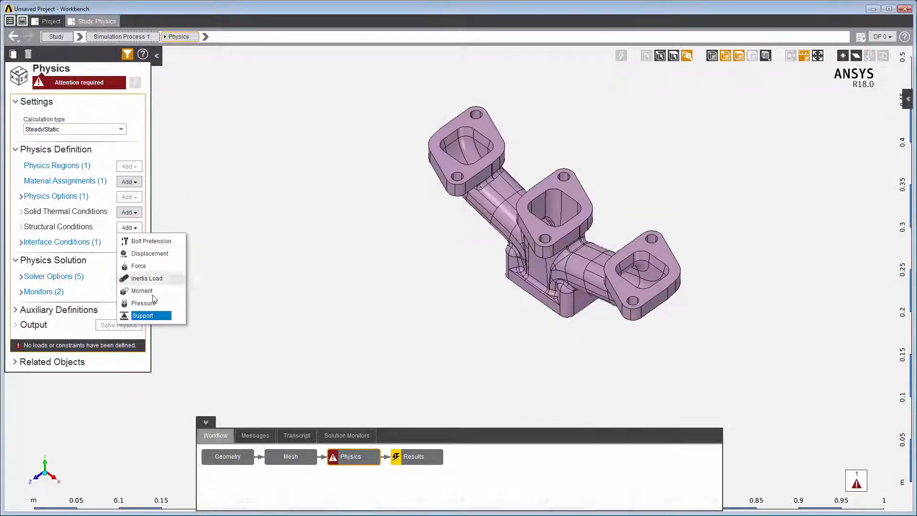
click(155, 317)
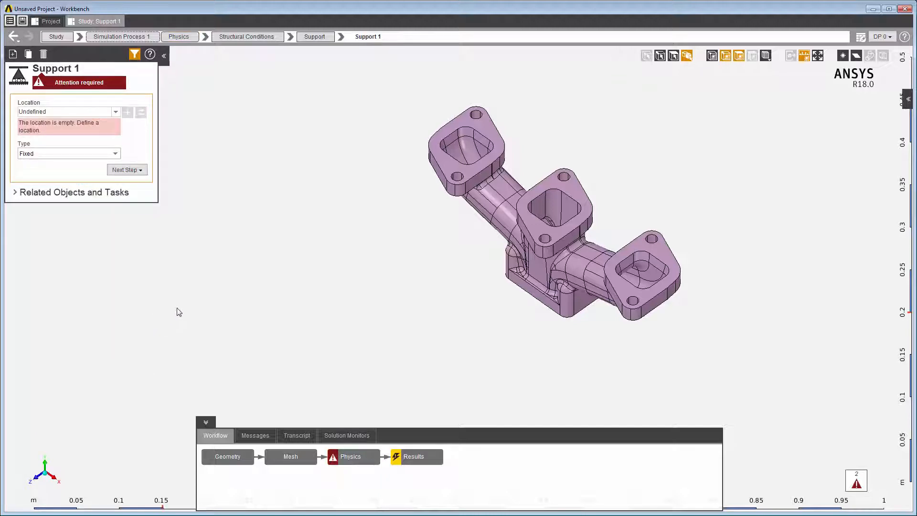
click(673, 55)
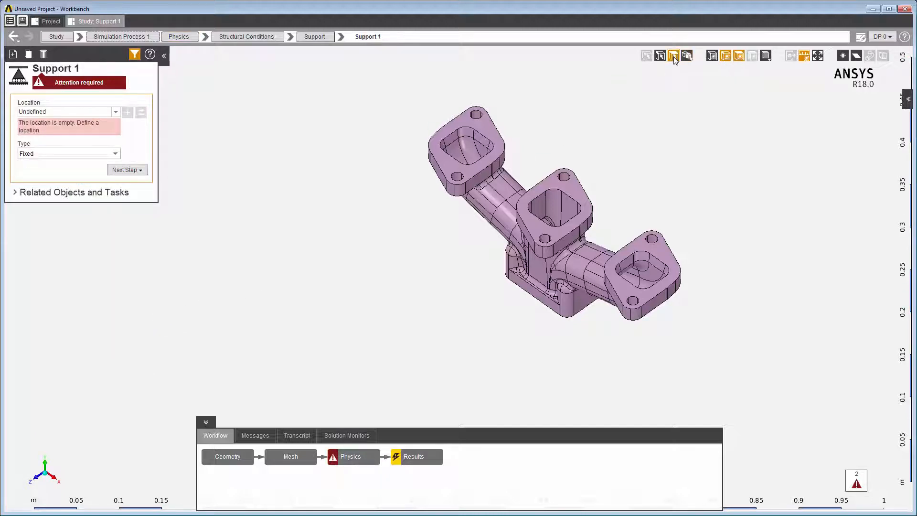
click(663, 258)
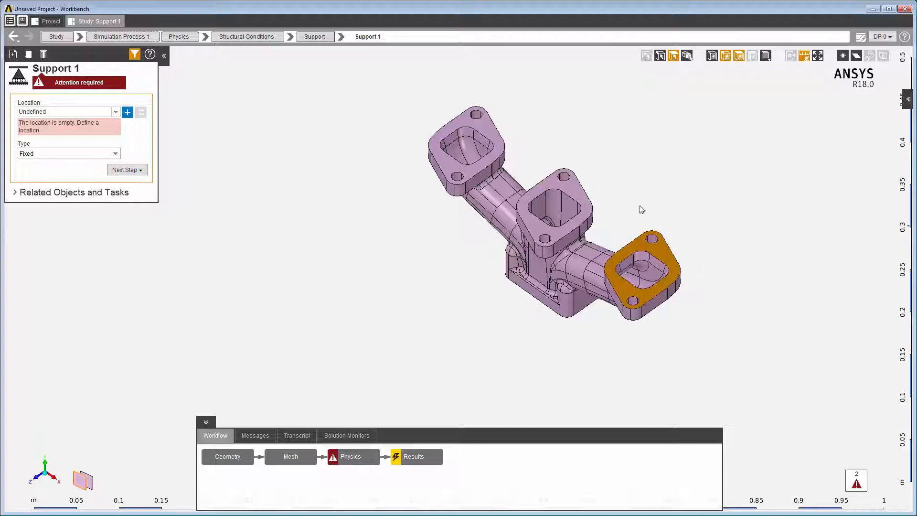
ctrl+click(575, 186)
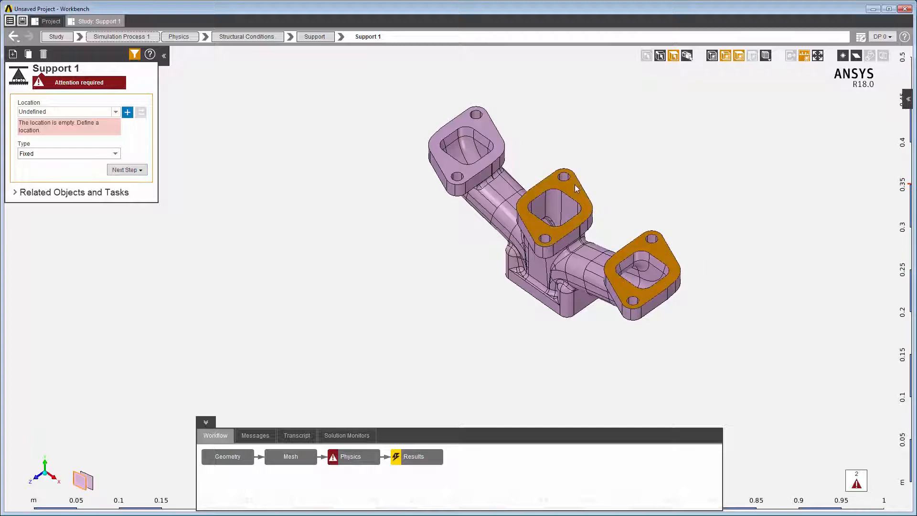
ctrl+click(488, 123)
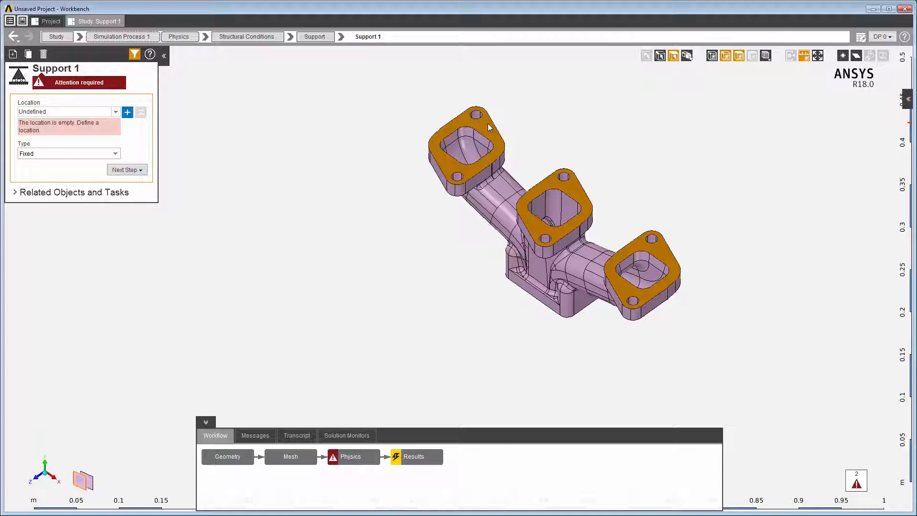
click(127, 112)
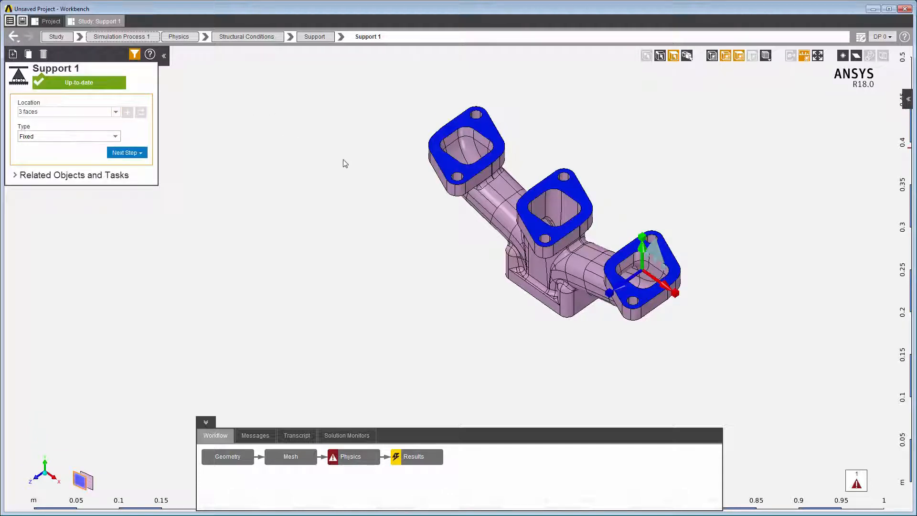
Add the bottom face of the manifold's outlet flange to the fixed support's location
middle_drag(442, 155, 529, 294)
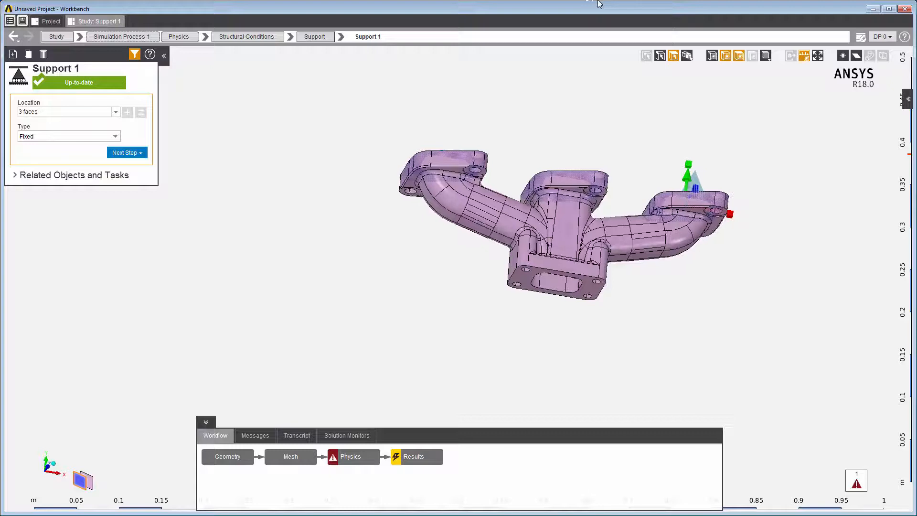
click(527, 291)
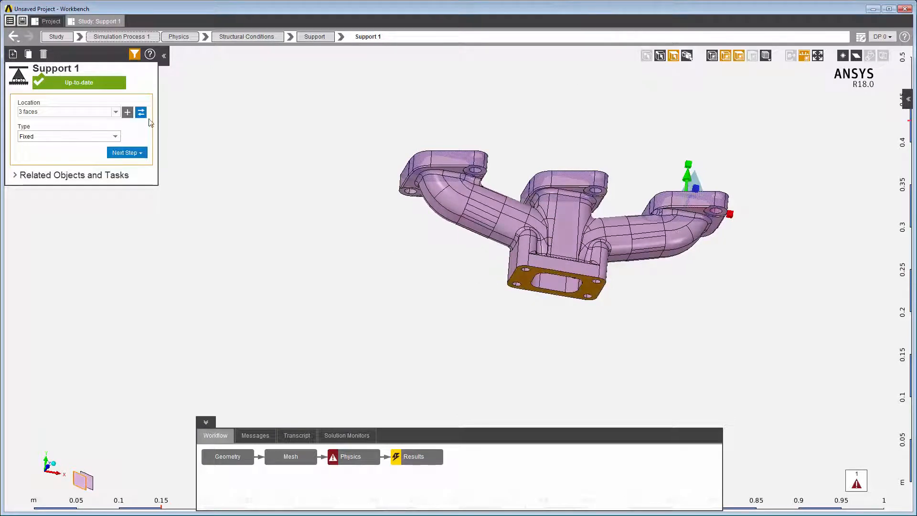
click(127, 112)
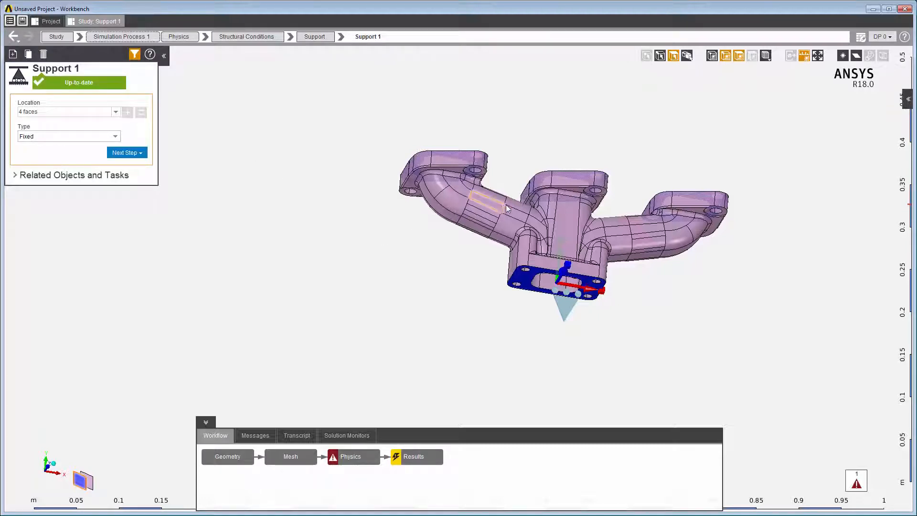
Add a Temperature solid thermal condition of 375 C on the interface_solid selection set covering the manifold's inner walls
middle_drag(507, 218, 452, 350)
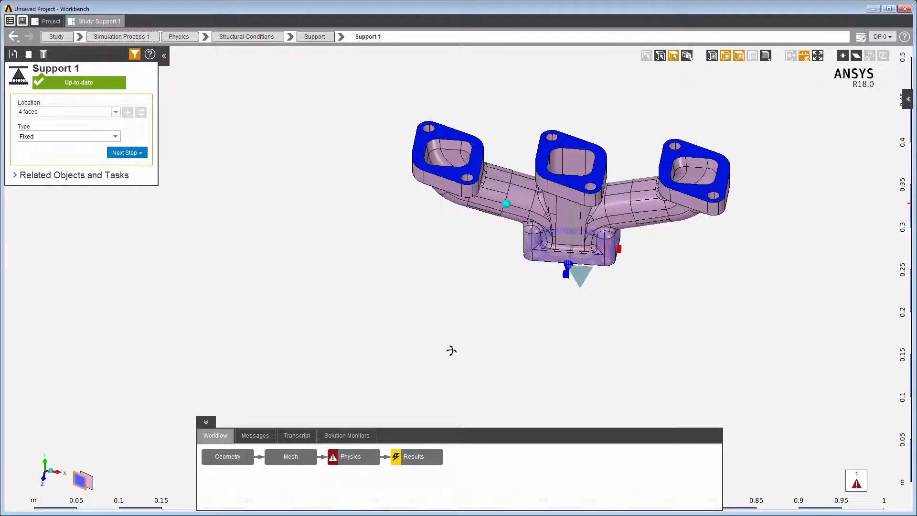
right_click(451, 241)
mouse_move(494, 268)
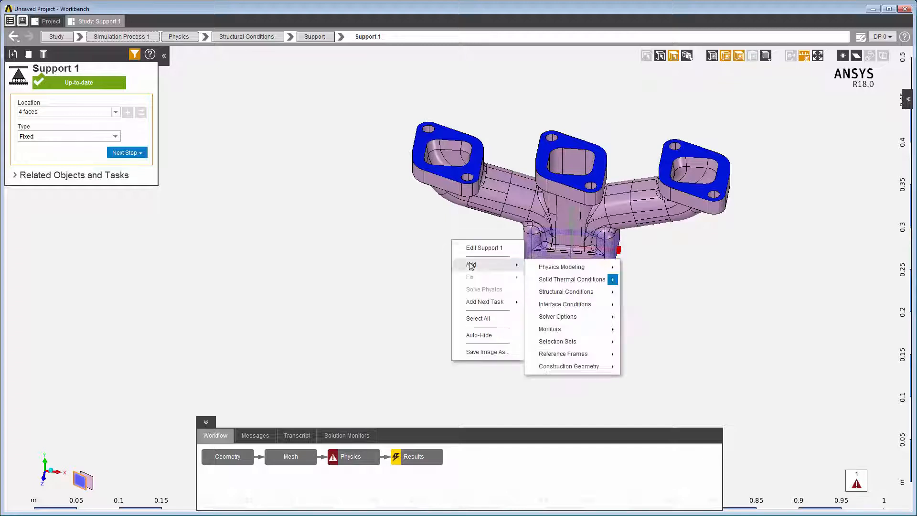
mouse_move(540, 279)
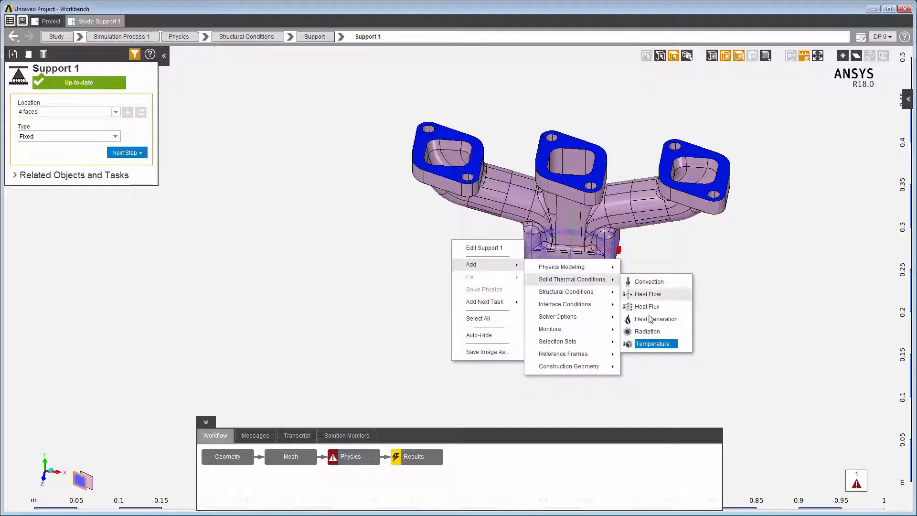
click(656, 345)
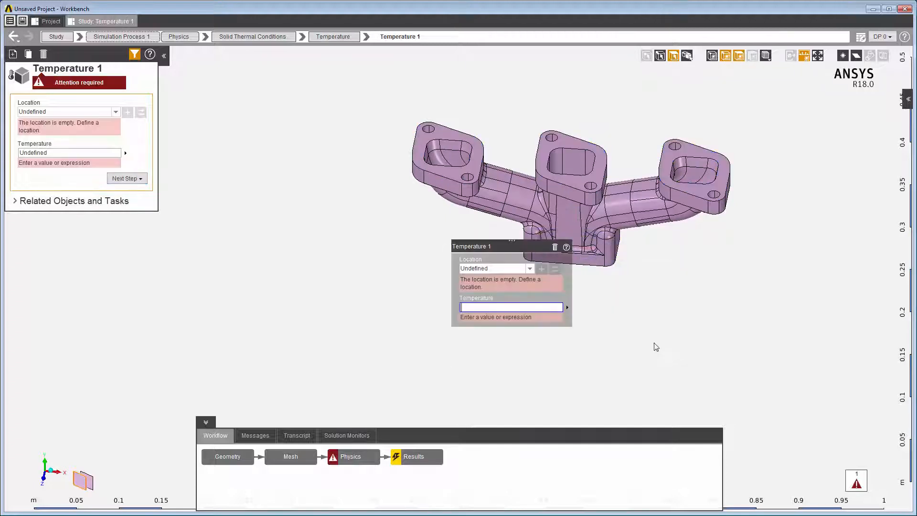
click(530, 268)
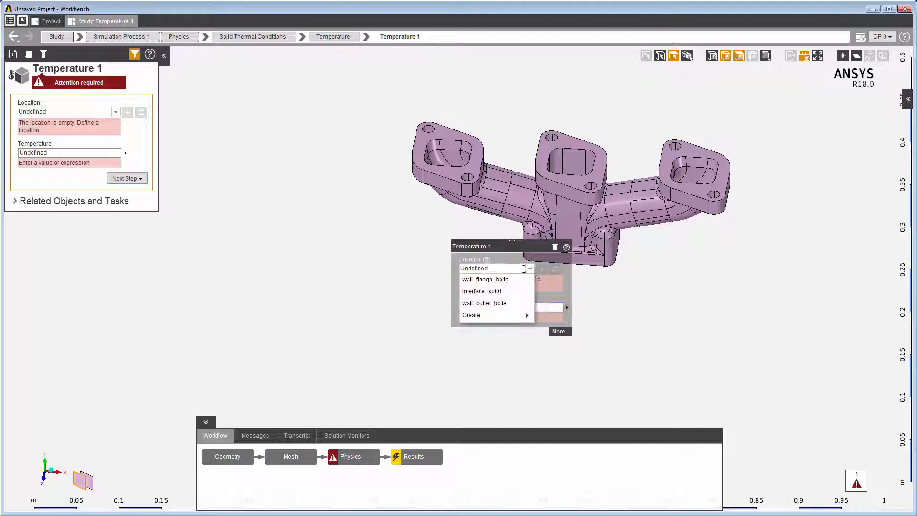
click(490, 291)
click(494, 289)
text(375)
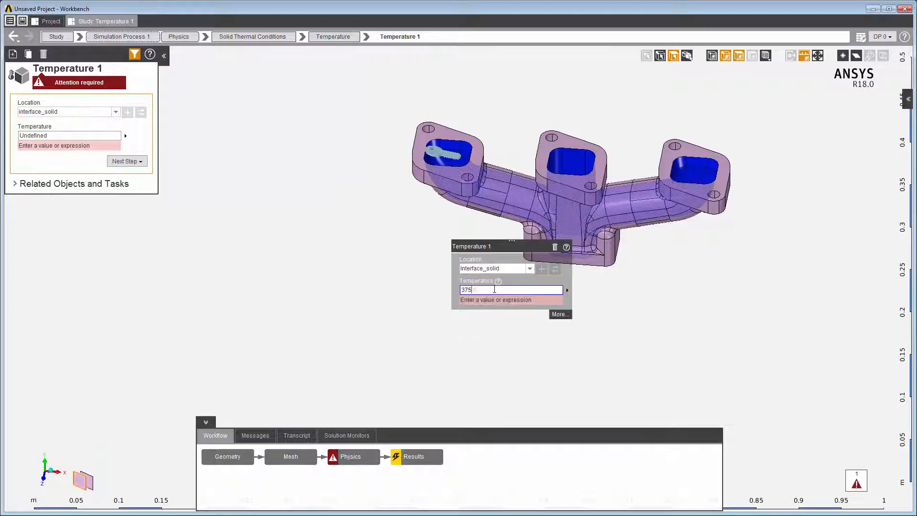
key(Return)
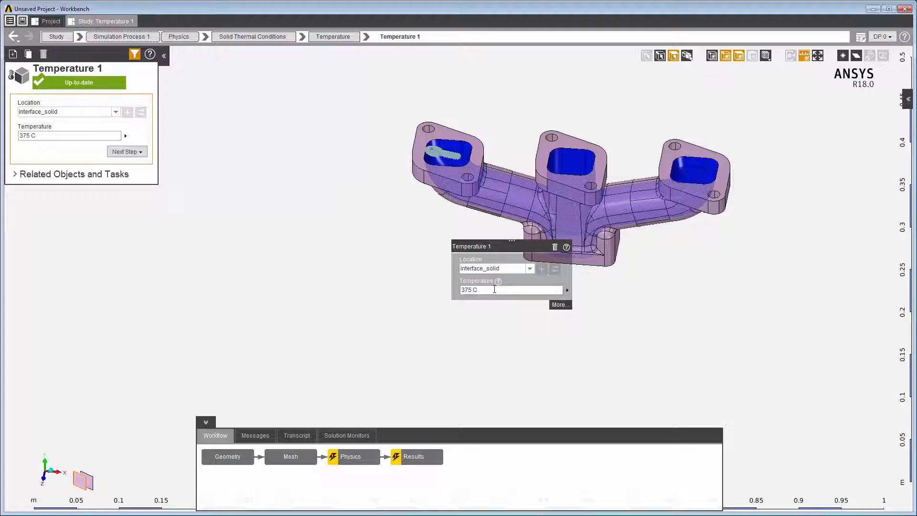
Check the manifold's material assignment in the Physics task and switch the model display to its metallic material appearance
click(180, 37)
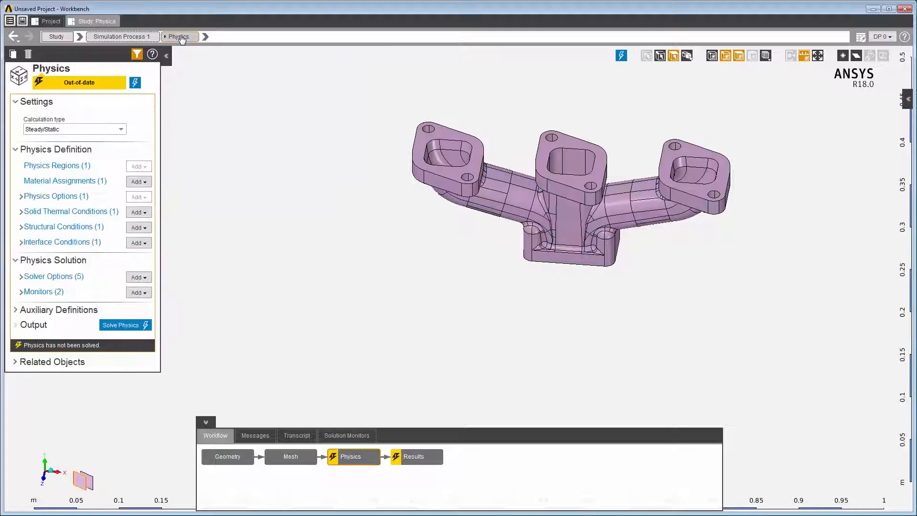
click(82, 184)
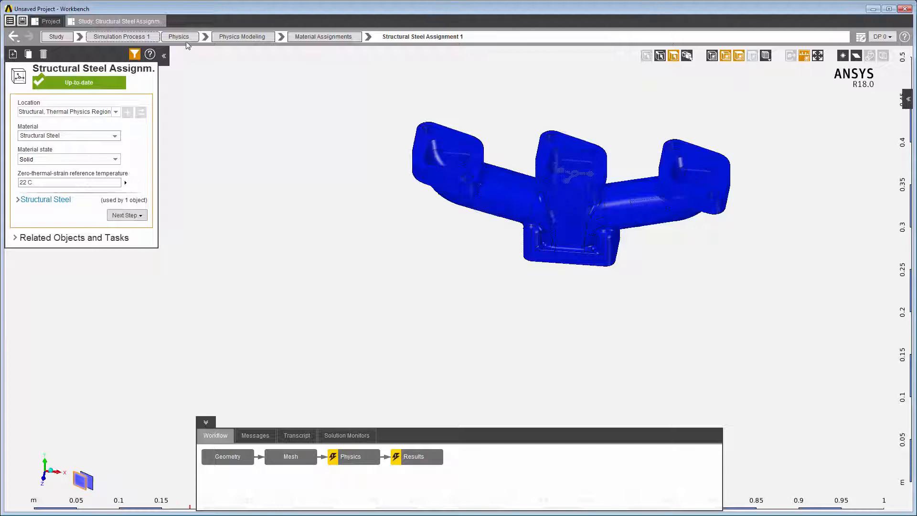
click(178, 36)
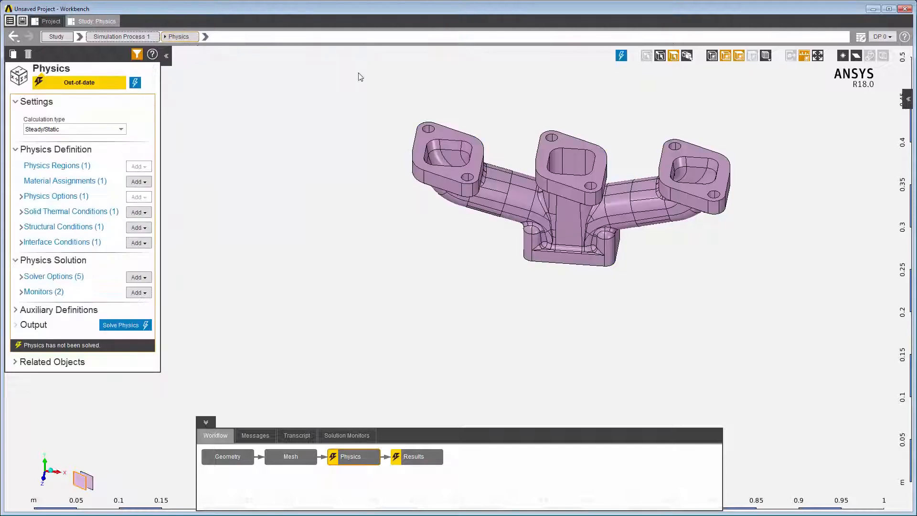
click(765, 55)
click(766, 96)
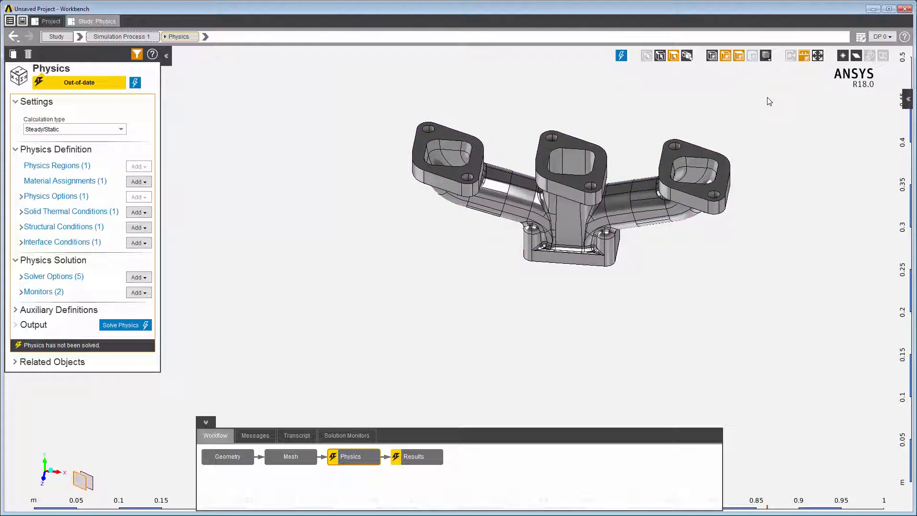
Solve the Physics task and read through the solver transcript for Structural Output 1
click(125, 324)
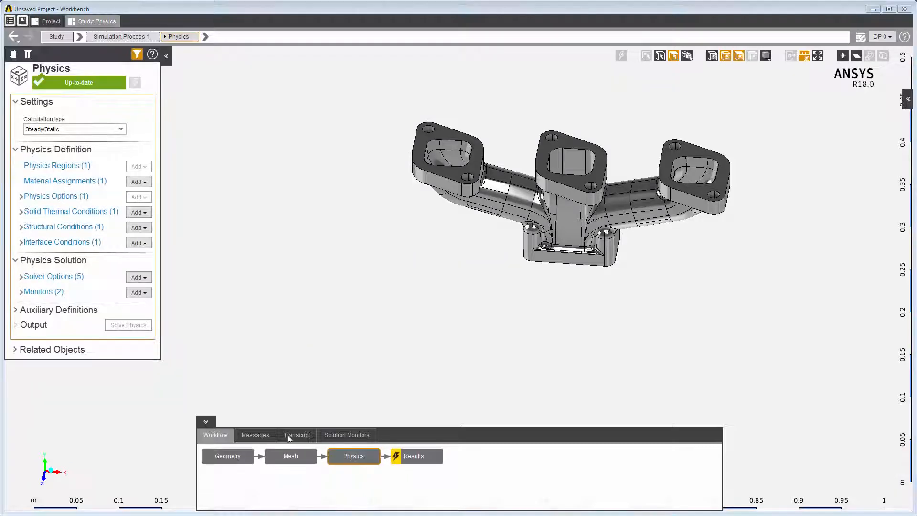
click(295, 435)
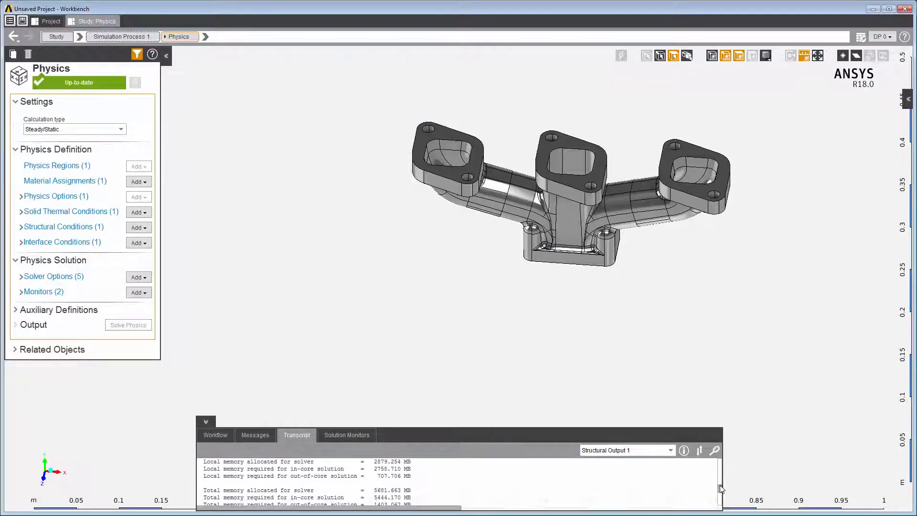
drag(720, 488, 720, 496)
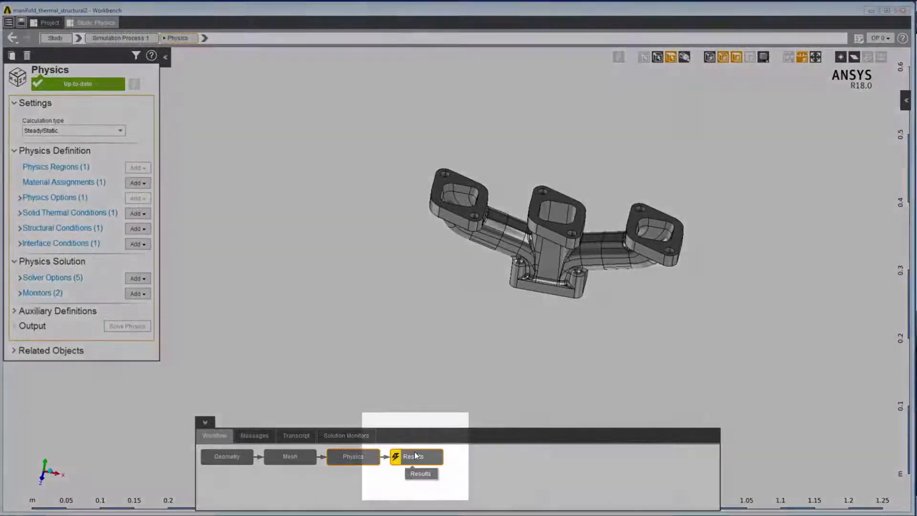
Check the predefined contours and the addable result types of the Results task, and evaluate the results
click(414, 453)
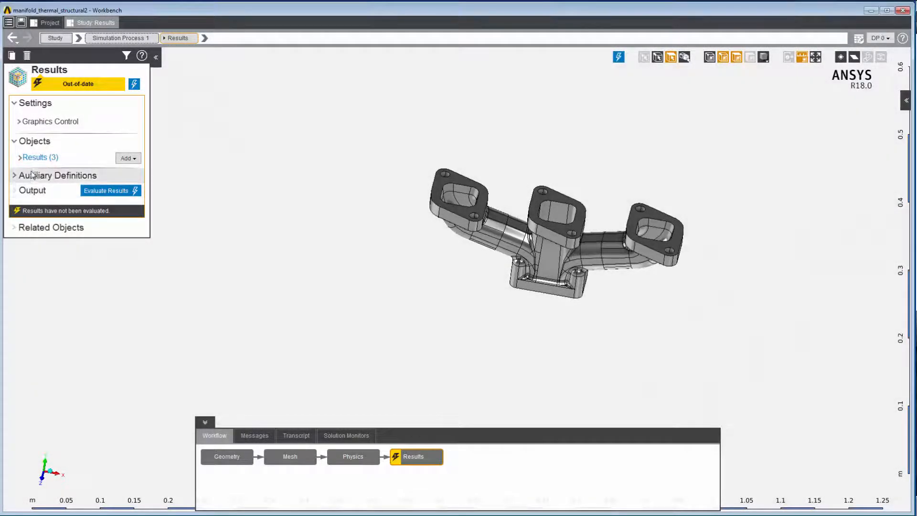
click(20, 159)
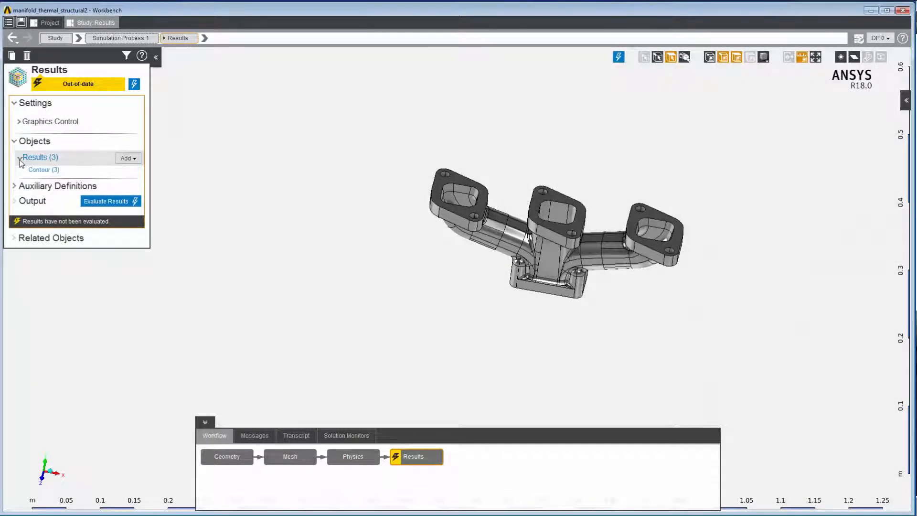
click(136, 160)
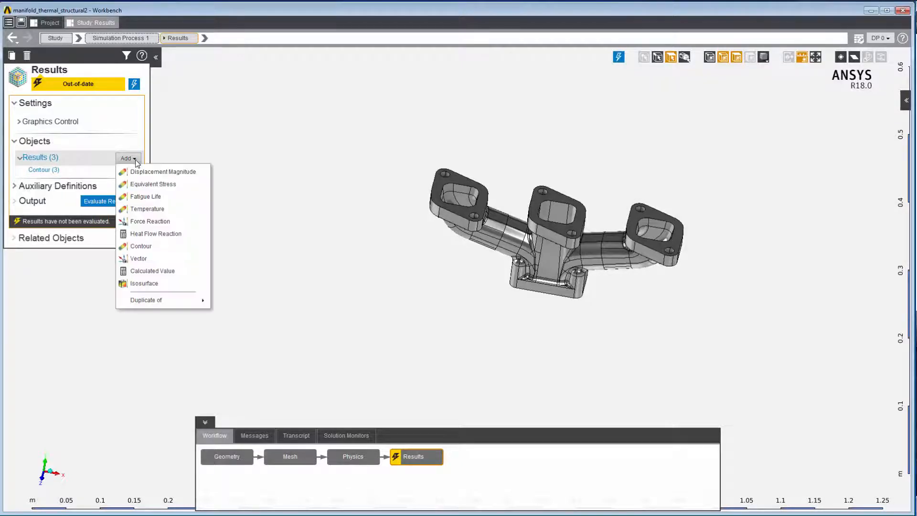
click(171, 162)
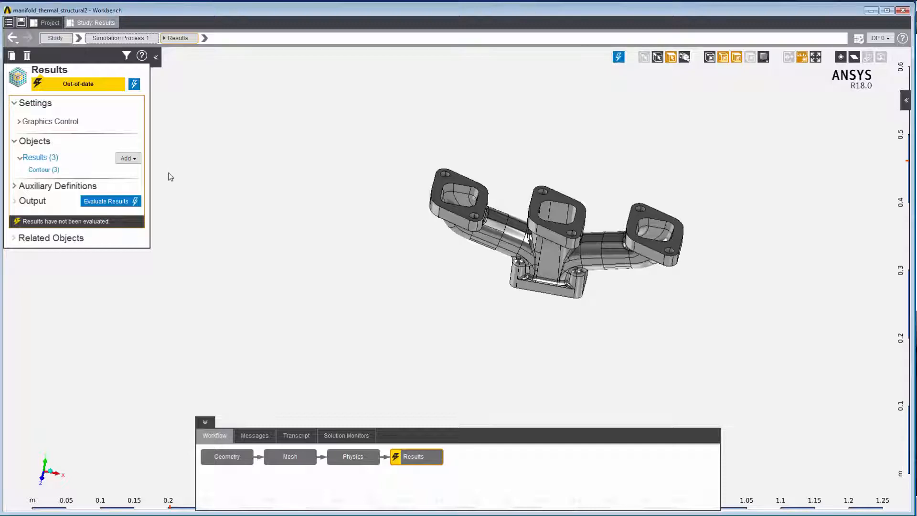
click(116, 202)
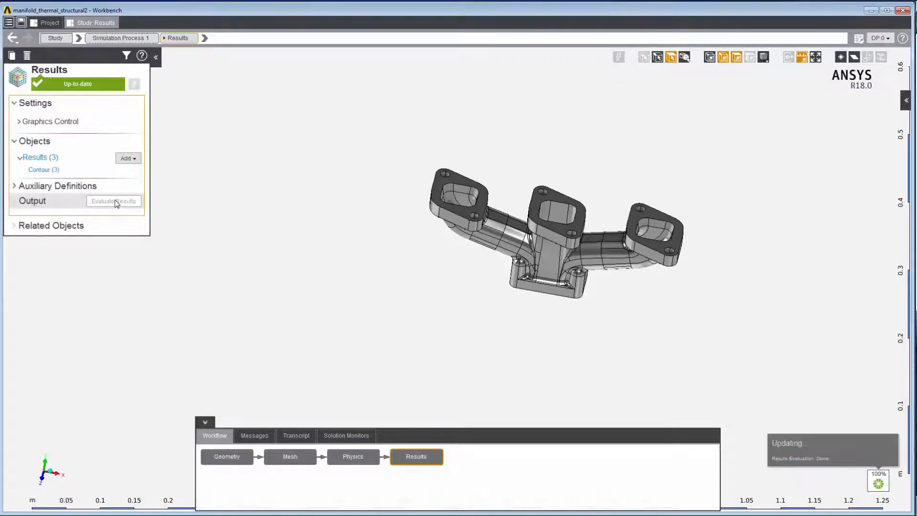
Select the Equivalent Stress, Displacement Magnitude and Temperature contours together, play their animation on the manifold and stop it
click(48, 159)
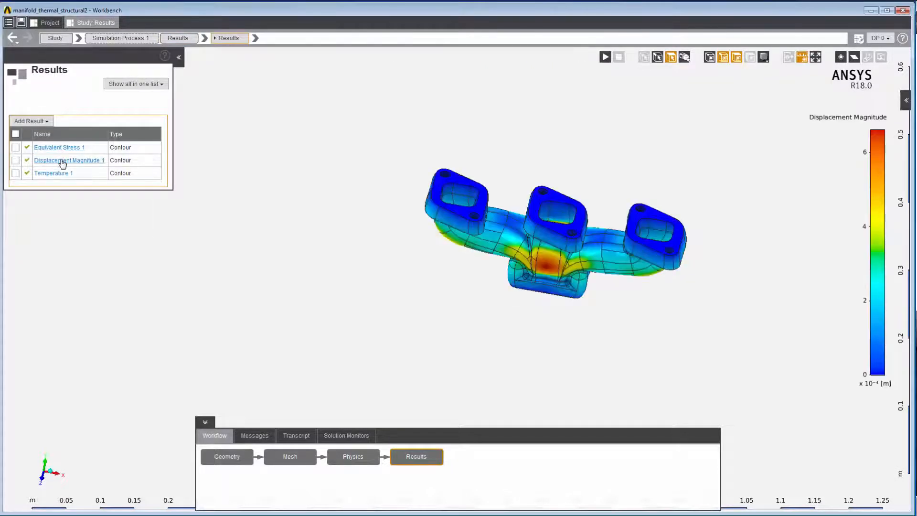
click(15, 173)
click(16, 147)
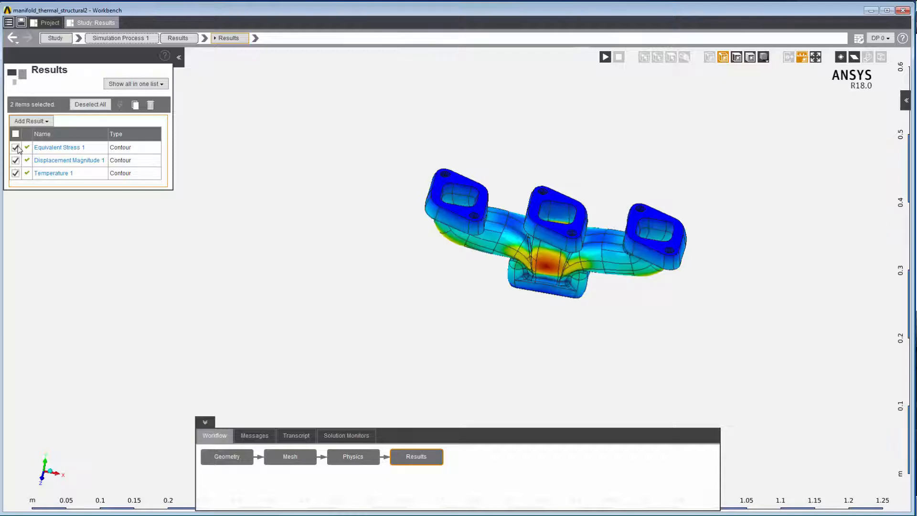
click(605, 57)
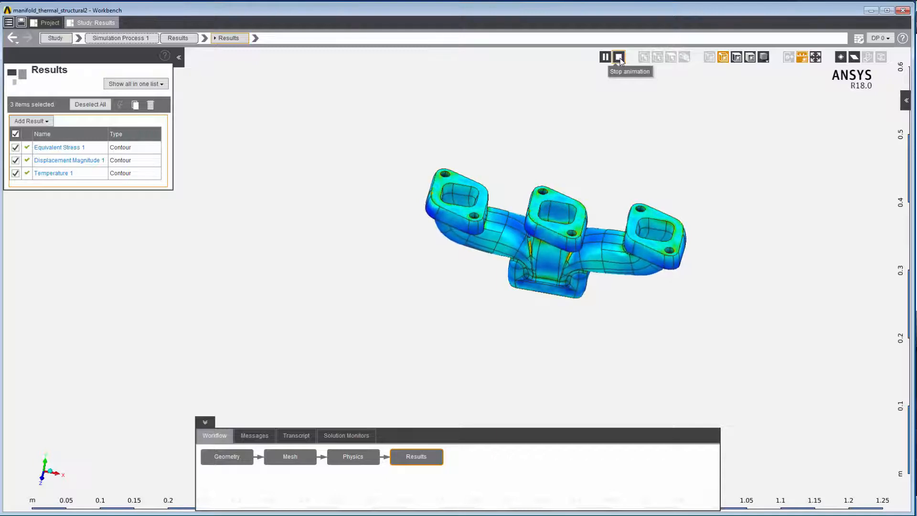
click(619, 57)
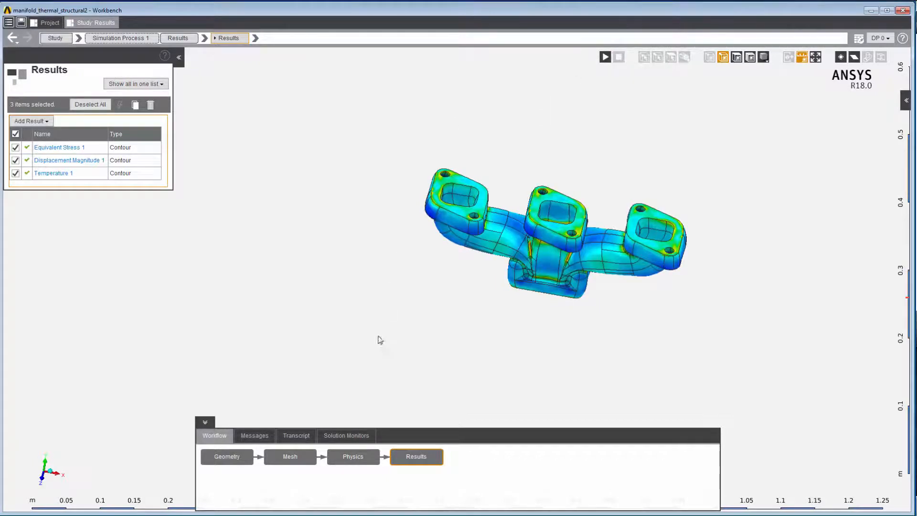
Look back through the completed Physics, Mesh and Geometry tasks of the simulation workflow
click(349, 461)
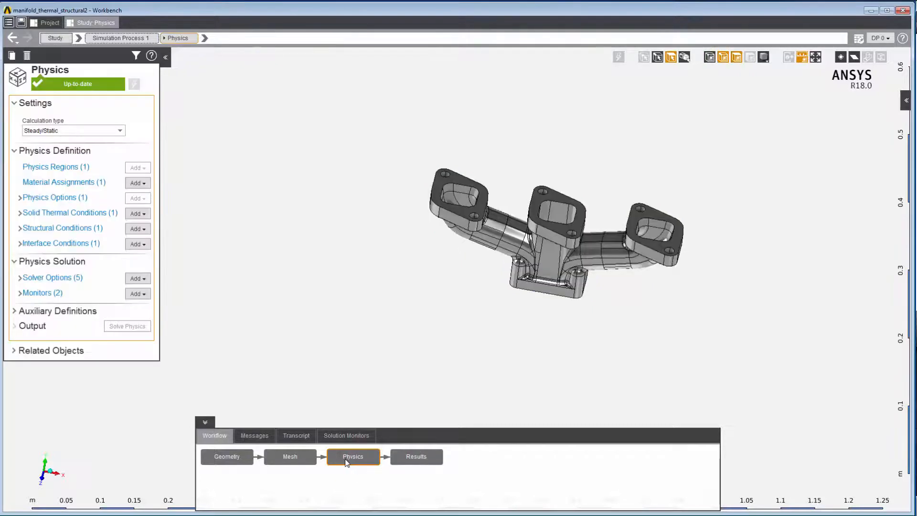
click(291, 460)
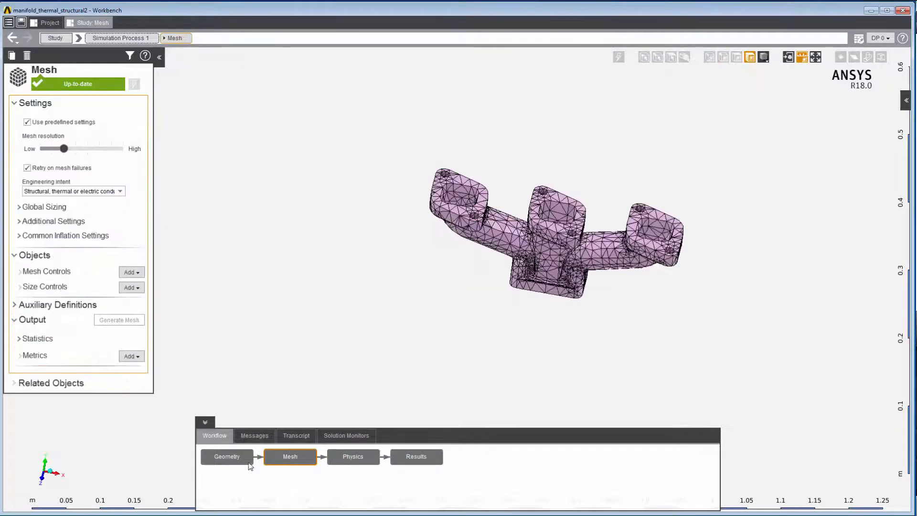
click(233, 460)
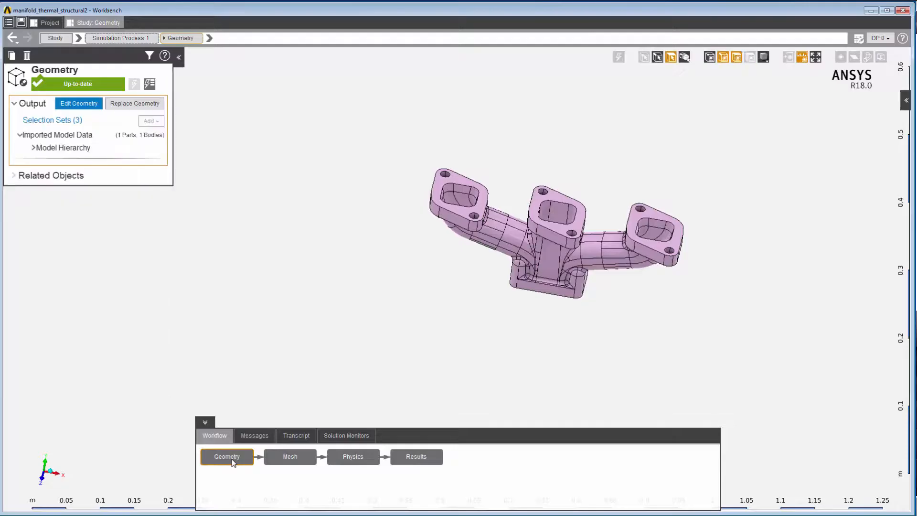